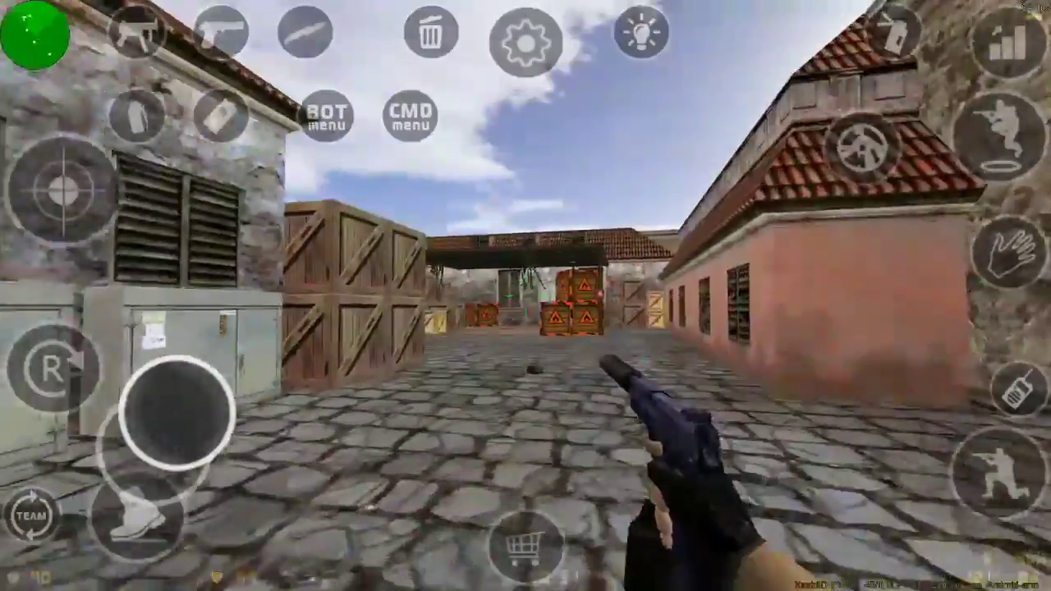
- Climb the courtyard crates onto the wooden walkway, then bring up the weapon buying options
key("w")
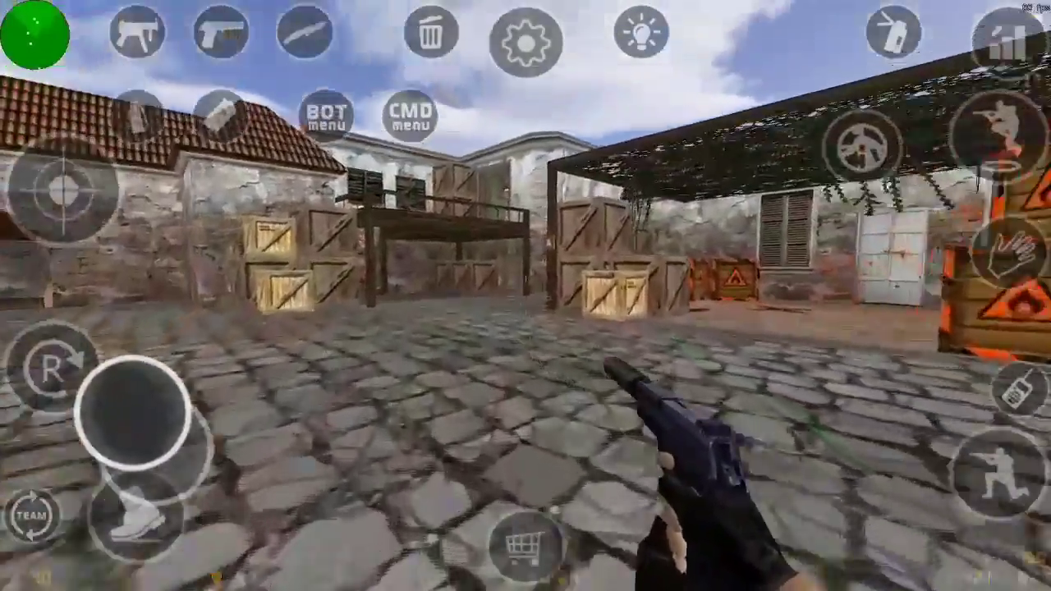
key("w")
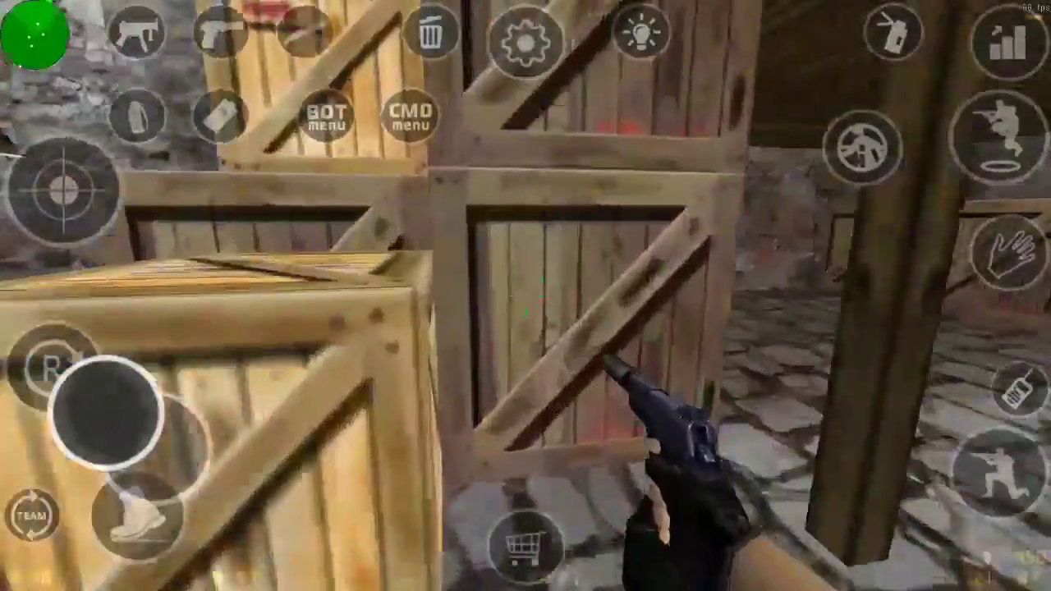
key("w")
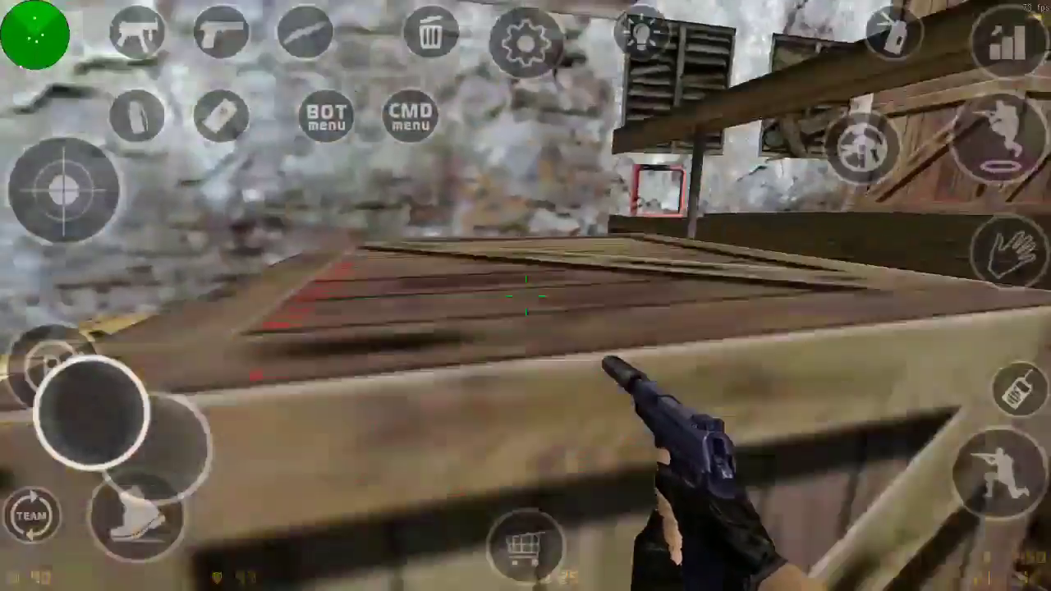
key("w")
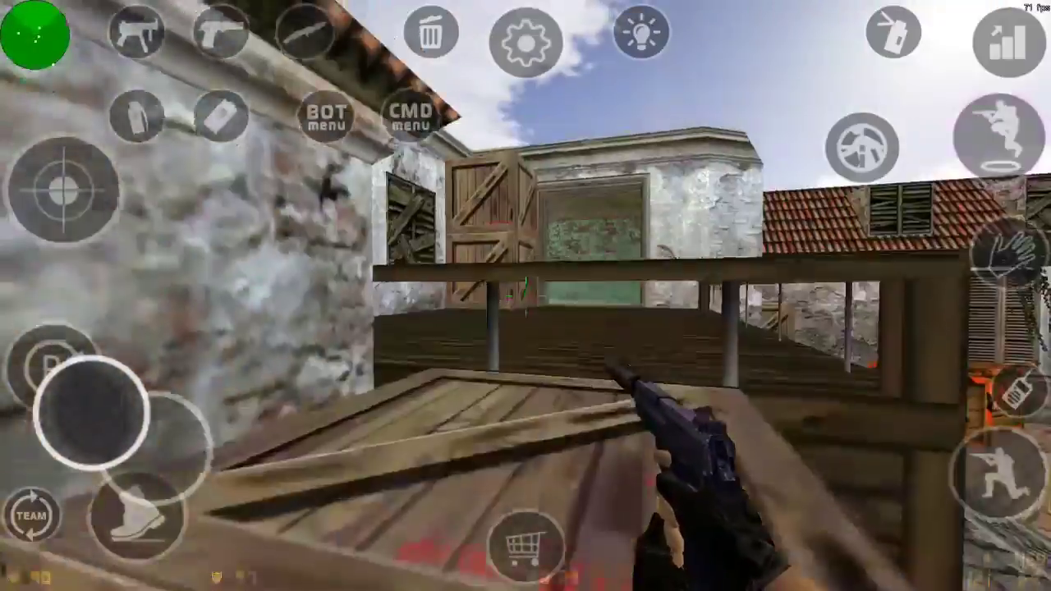
key("w")
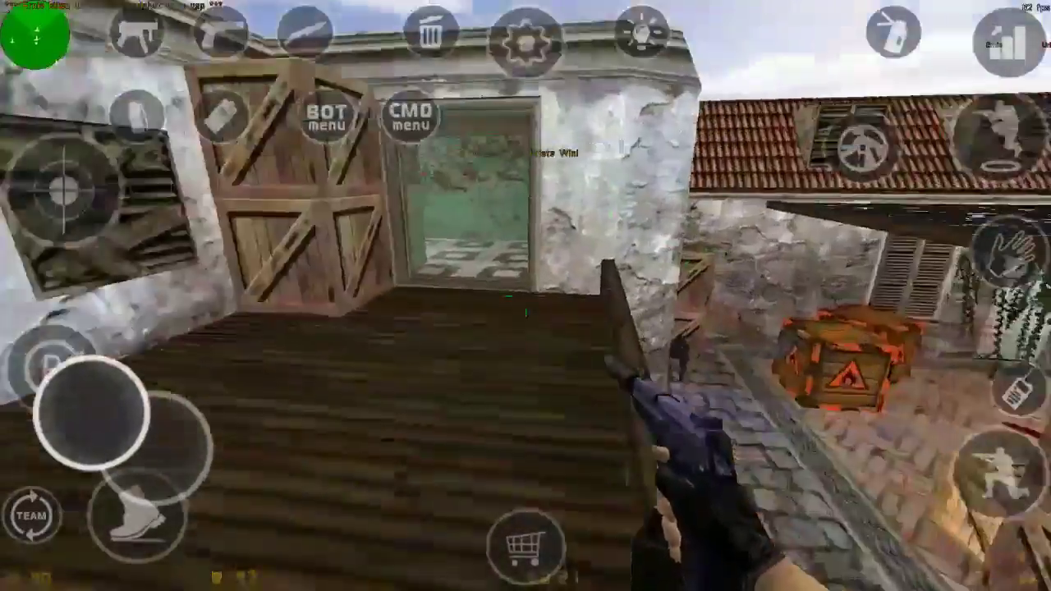
key("w")
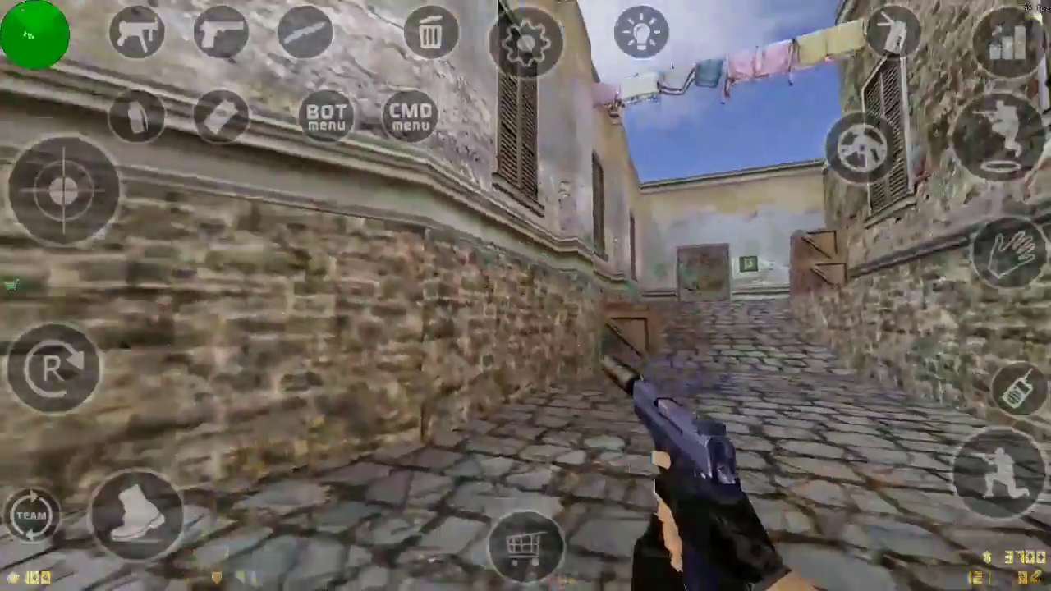
key("b")
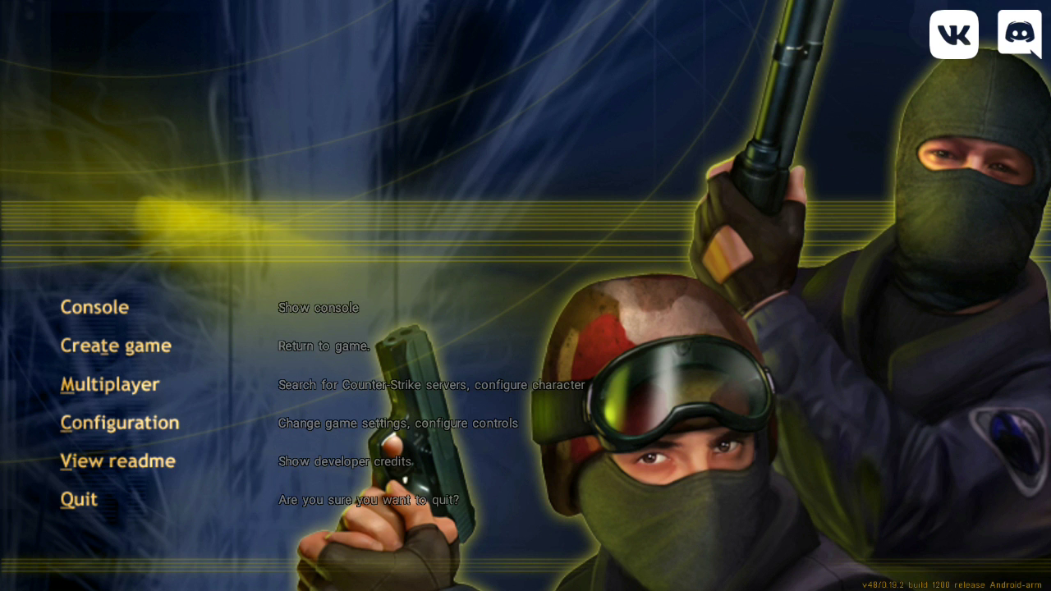
- Join the Xash3D Vanilla Dust2 8v8 server from the Multiplayer Internet games list
left_click(109, 383)
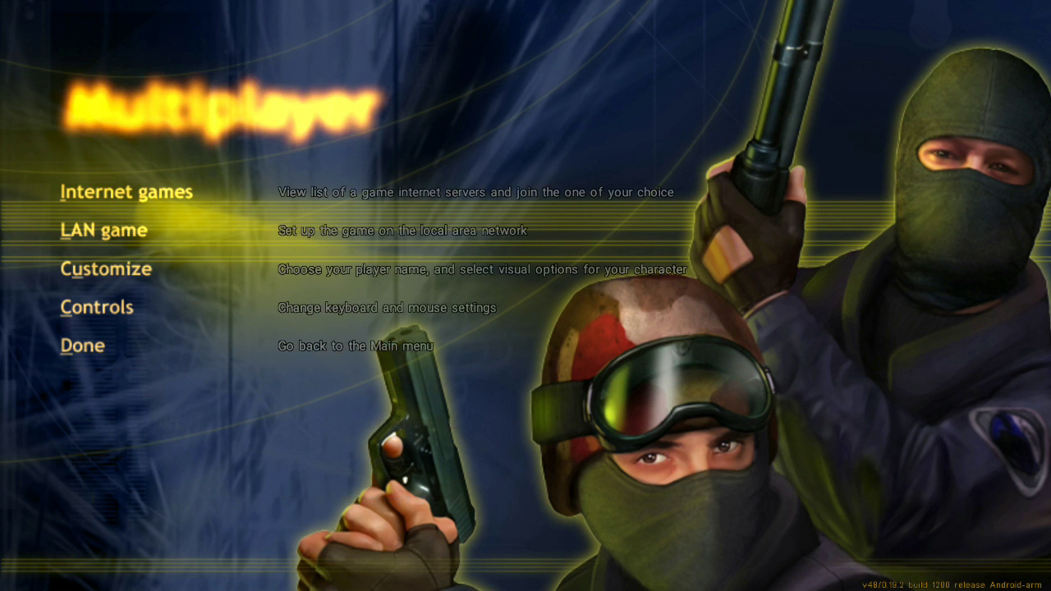
left_click(126, 192)
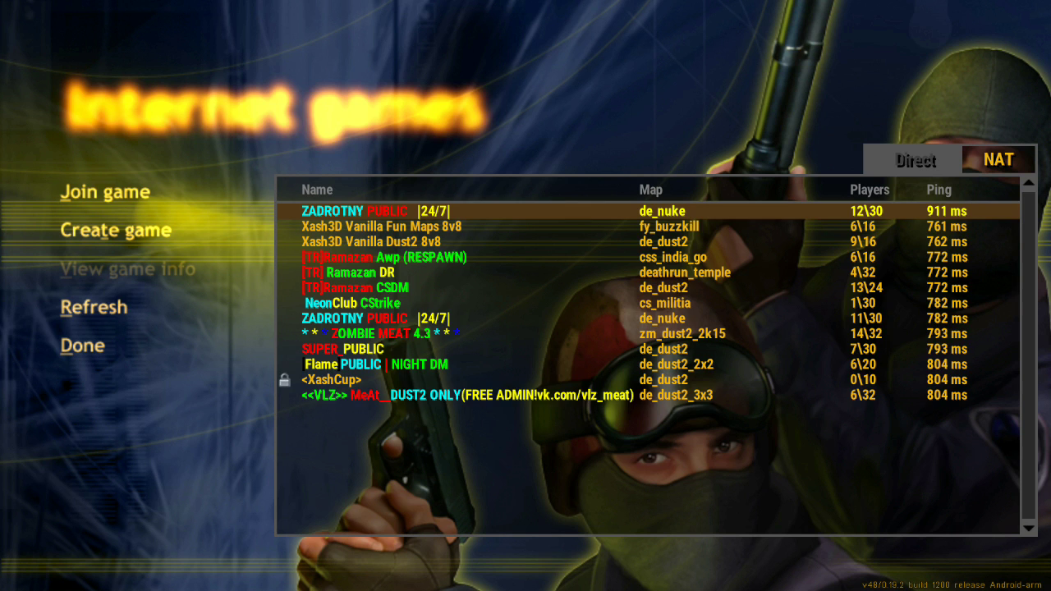
left_click(493, 242)
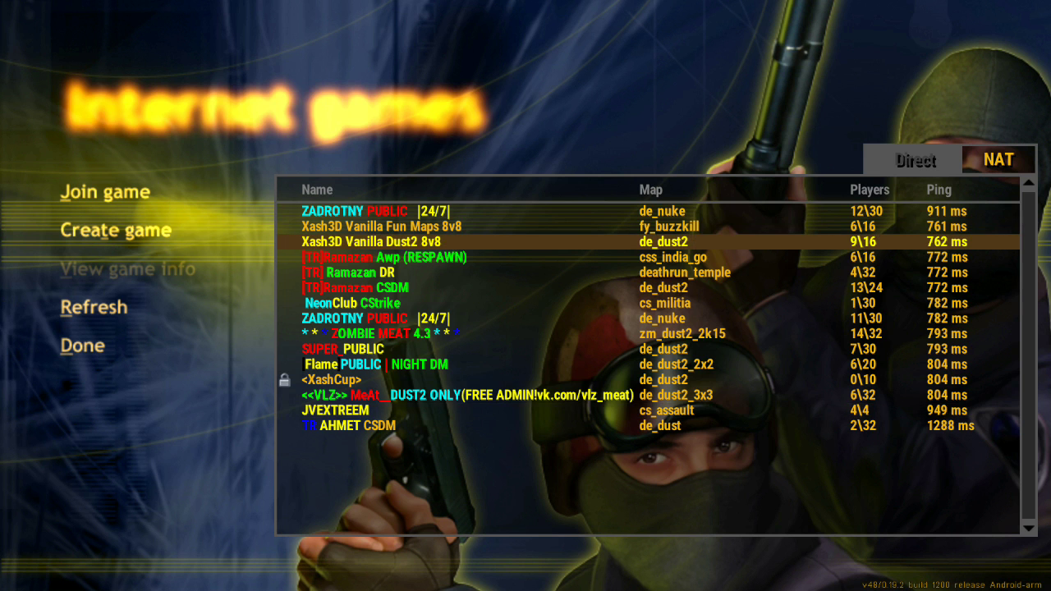
left_click(105, 192)
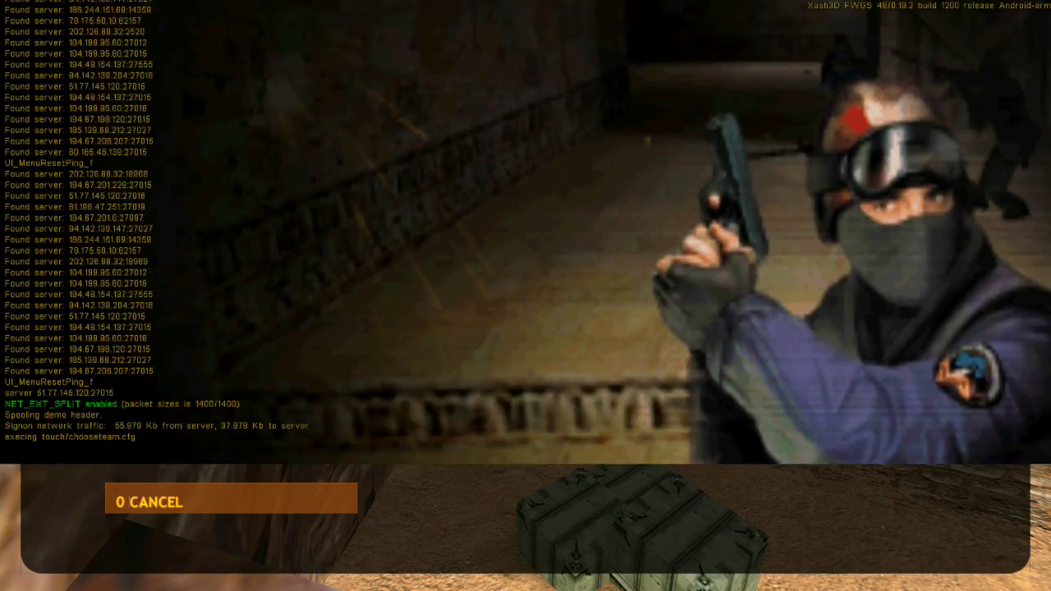
- Pick Counter-Terrorists (2) with the SAS class (3), confirm, and run forward from spawn
key("2")
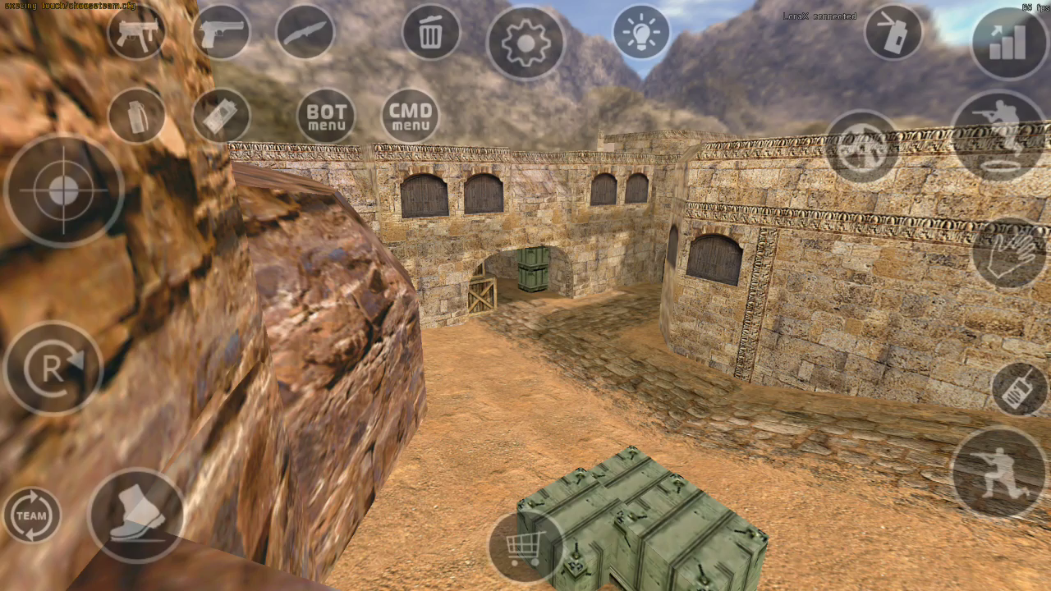
key("3")
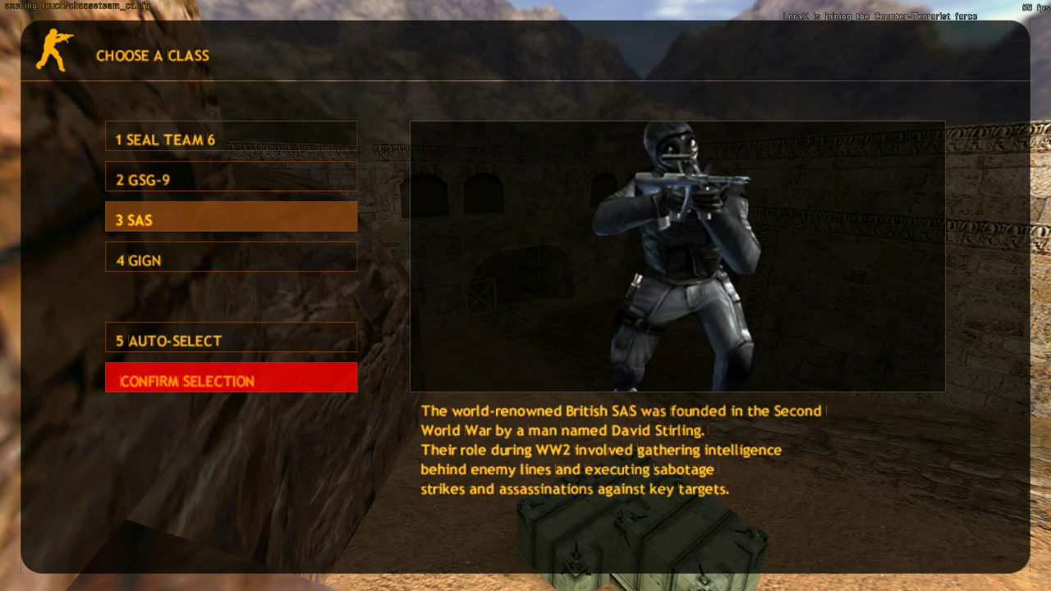
key("Return")
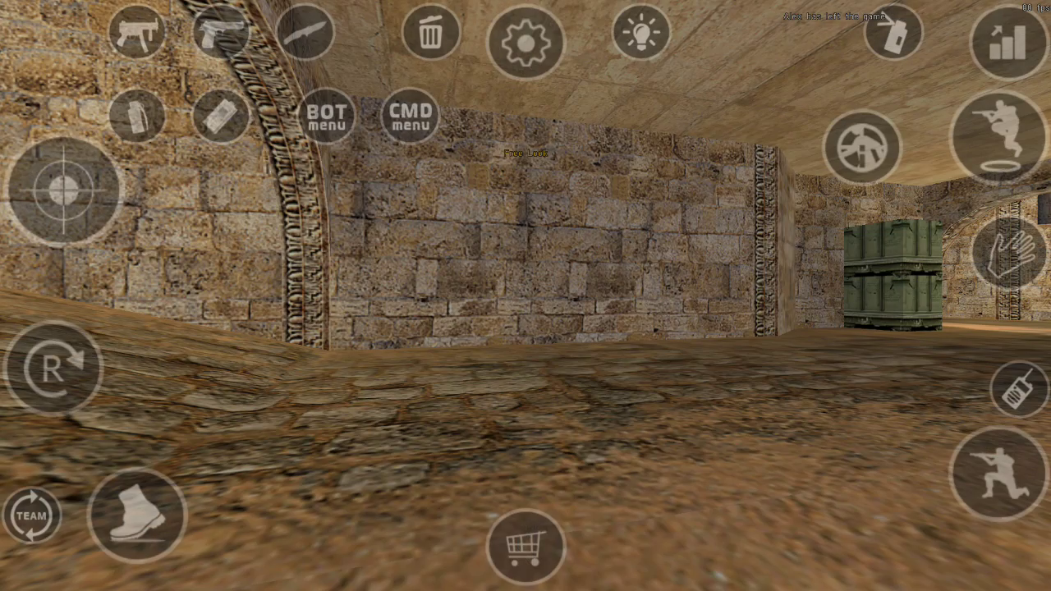
mouse_move(137, 515)
left_mouse_down()
mouse_move(172, 377)
mouse_move(210, 382)
mouse_move(242, 447)
mouse_move(121, 386)
mouse_move(181, 381)
mouse_move(243, 447)
mouse_move(121, 443)
left_mouse_up()
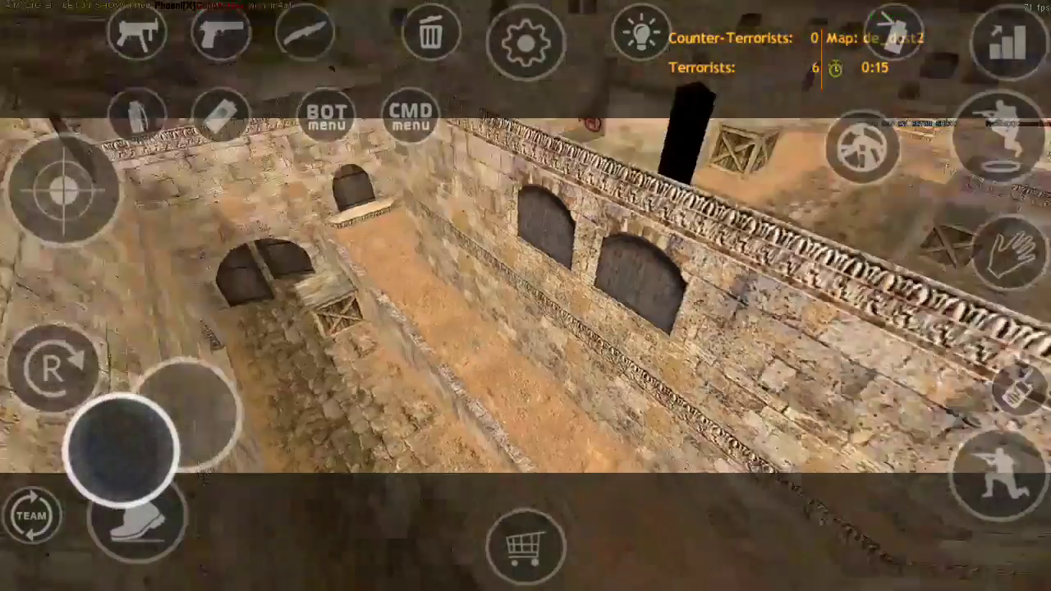